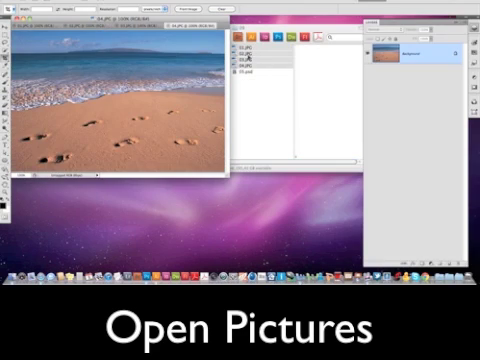
Switch to full-screen mode and bring the sunset sky photo to the front.
key(f)
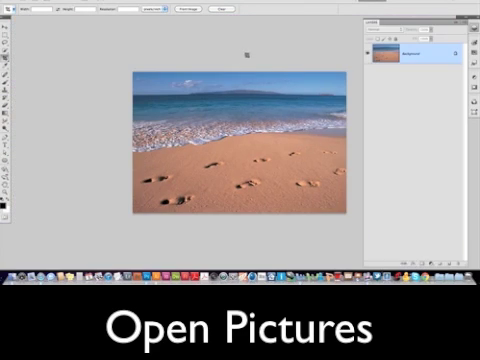
click(212, 4)
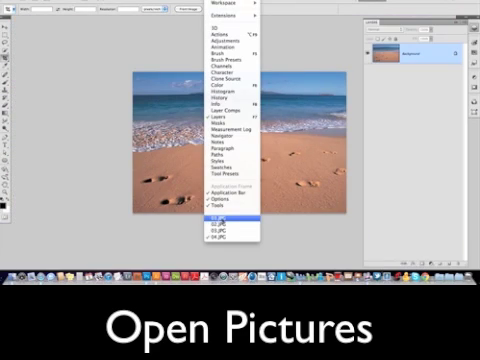
click(228, 226)
Increase the sunset canvas height, anchored top-center, adding white space below the sky.
click(78, 4)
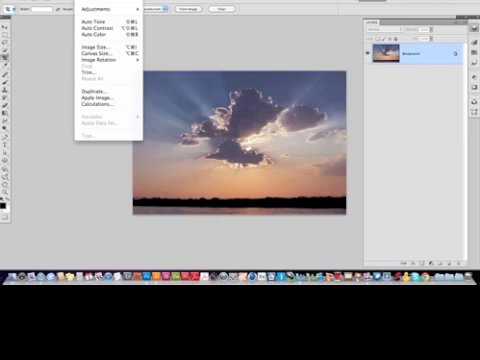
click(95, 55)
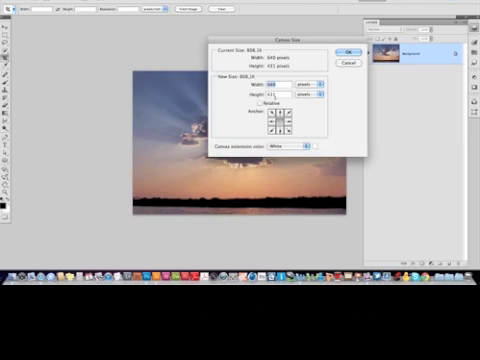
key(Tab)
text(22)
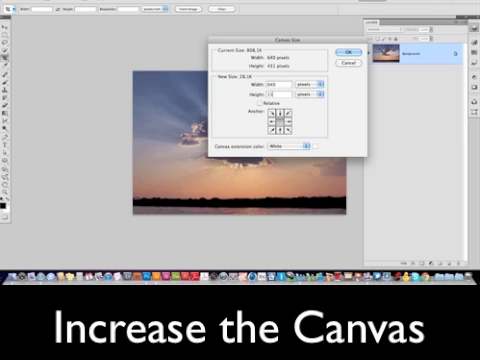
text(00)
click(280, 111)
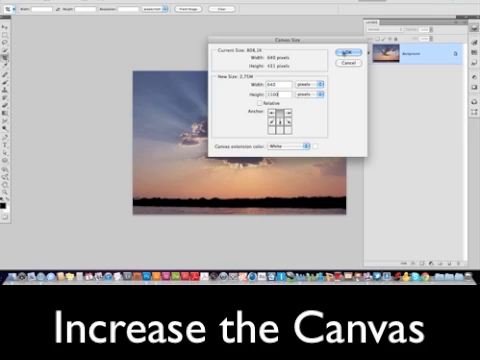
click(345, 52)
key(ctrl+0)
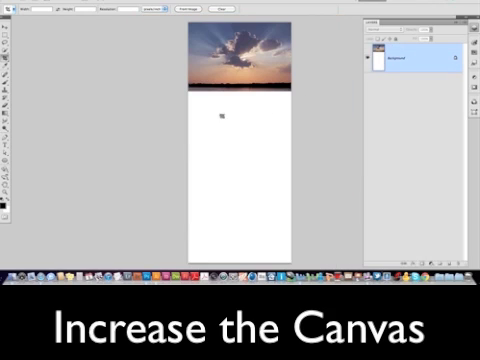
Copy the whale tail photo into the tall canvas and move it below the sunset.
click(228, 2)
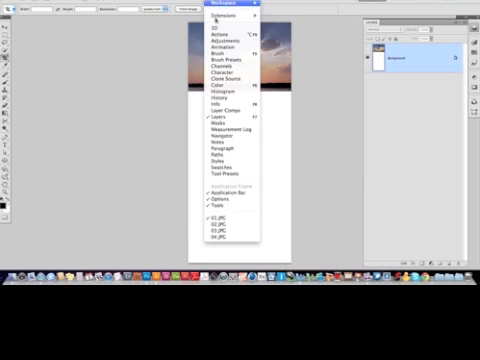
click(226, 225)
key(ctrl+a)
key(ctrl+c)
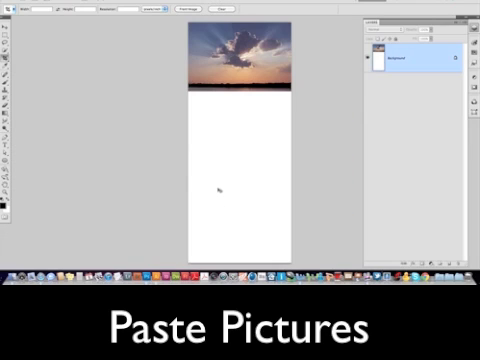
key(ctrl+v)
mouse_move(218, 185)
mouse_down()
mouse_move(218, 150)
mouse_move(232, 100)
mouse_up()
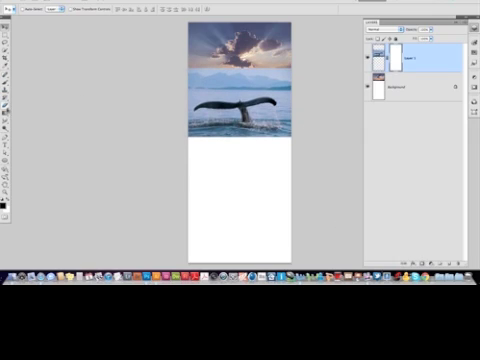
Blend the whale tail into the sky with a gradient on its layer mask.
key(g)
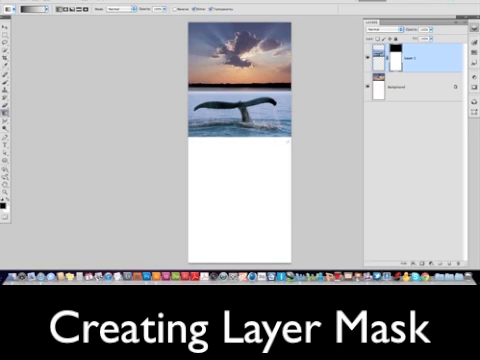
key(v)
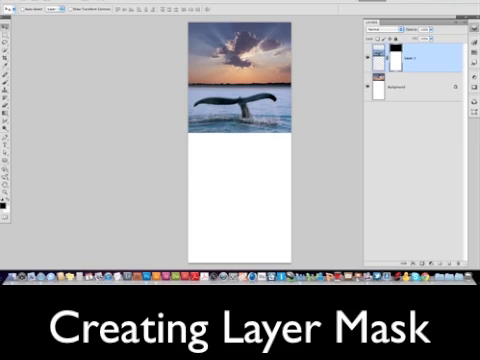
click(228, 4)
Paste the rowboat photo into the composite and brush its mask to reveal the whale tail.
click(222, 221)
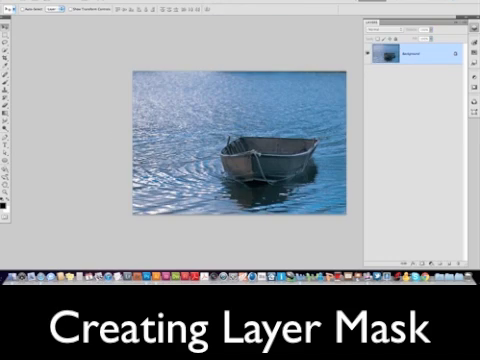
key(ctrl+Tab)
key(super+v)
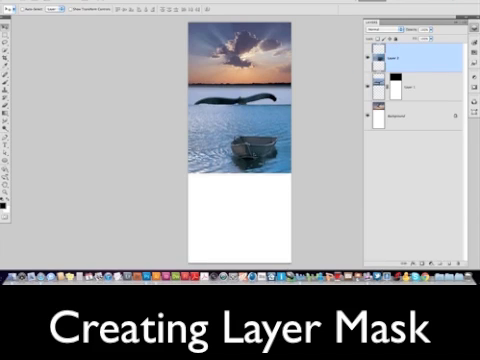
key(b)
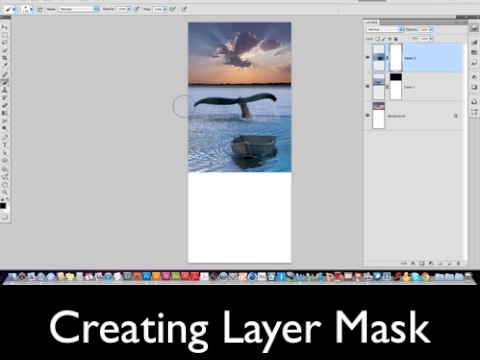
click(215, 4)
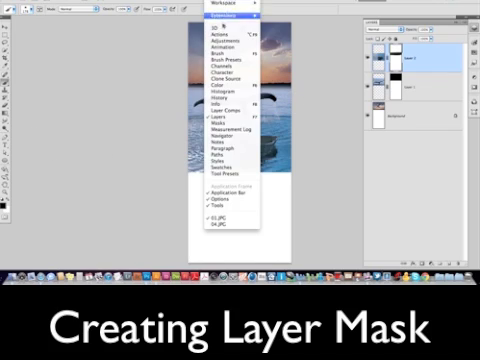
Paste the beach photo below the rowboat and gradient-blend its mask into the water.
click(223, 224)
key(ctrl+a)
key(ctrl+Tab)
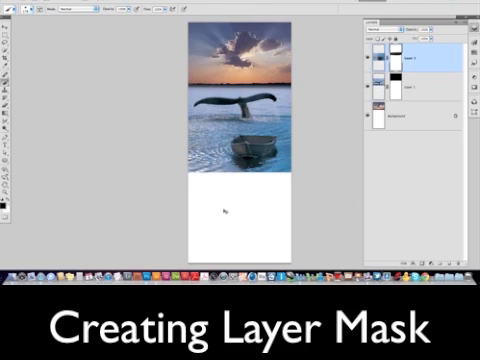
key(ctrl+v)
key(v)
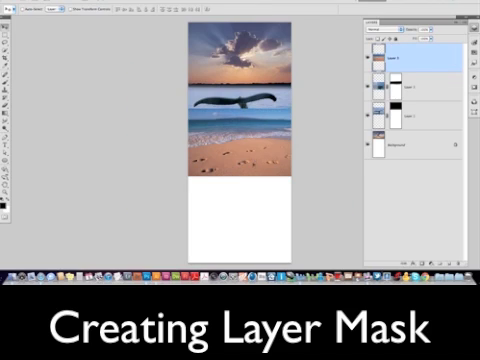
drag(240, 130, 240, 185)
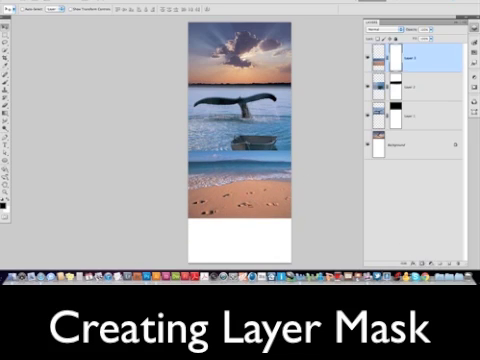
key(g)
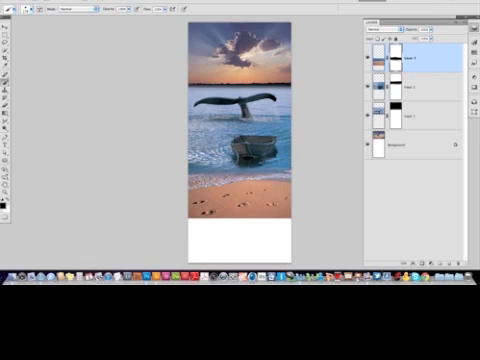
click(6, 21)
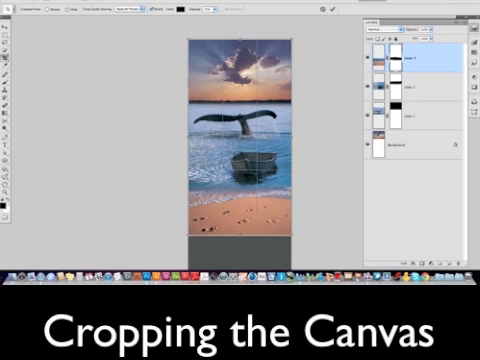
Commit the crop that removes the white strip below the beach.
key(Return)
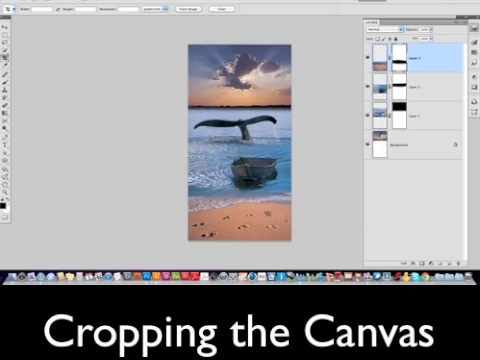
Remove the footprints from the beach sand with the Spot Healing Brush.
key(j)
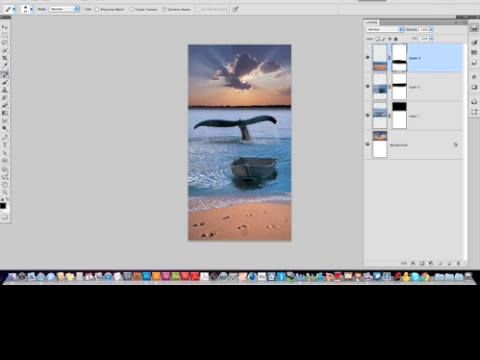
scroll(240, 228, up, 1)
scroll(240, 228, up, 1)
scroll(240, 228, up, 1)
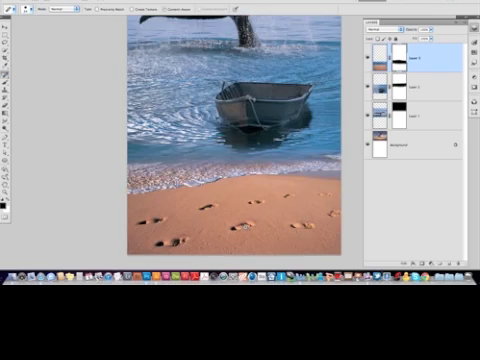
scroll(240, 228, up, 1)
key(super+0)
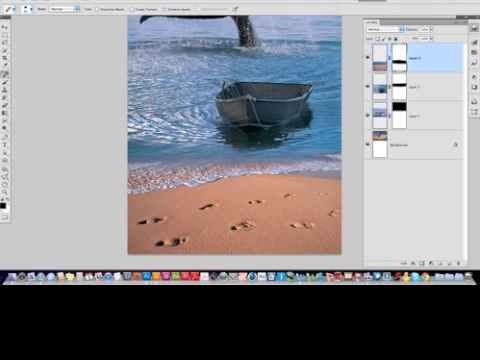
click(240, 226)
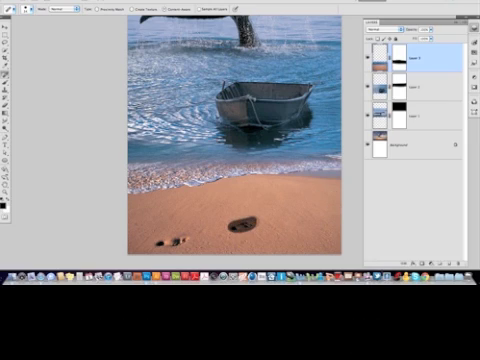
drag(165, 242, 180, 238)
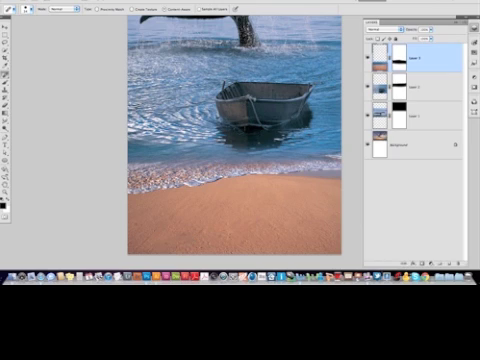
key(ctrl+0)
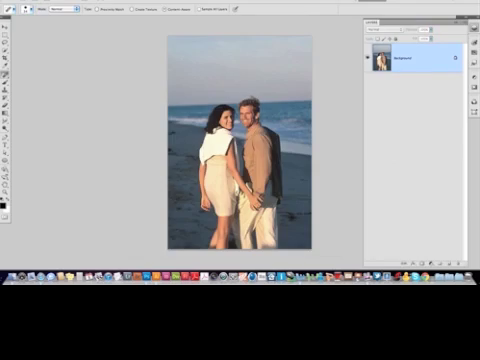
Select the couple with Quick Selection, refine the edges on white, and move them onto the sand.
key(w)
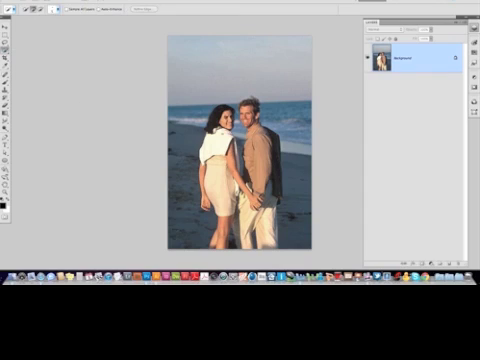
click(262, 150)
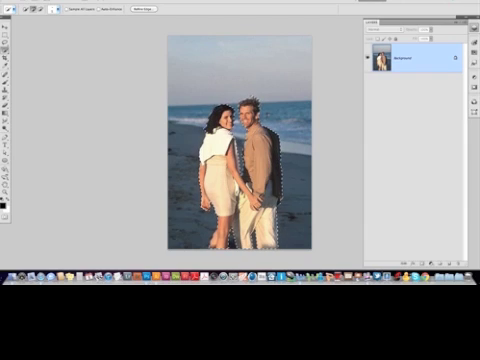
click(143, 8)
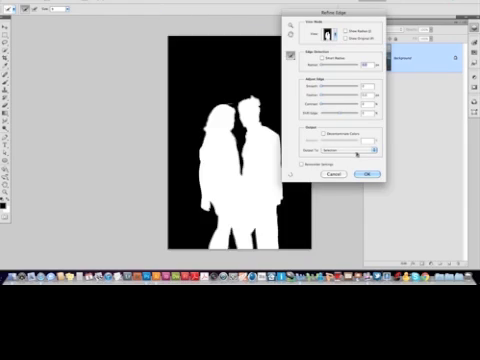
click(328, 36)
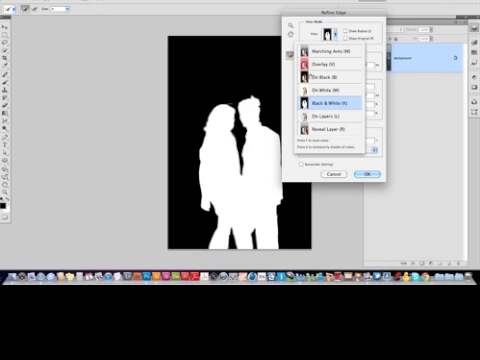
click(322, 89)
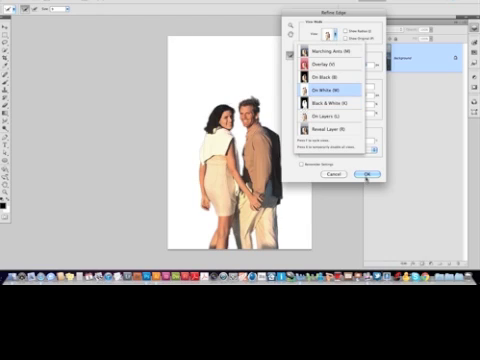
click(366, 177)
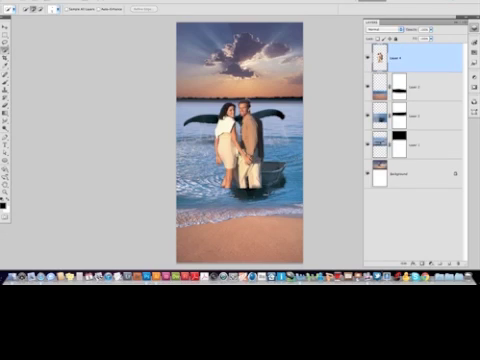
key(v)
drag(90, 45, 80, 88)
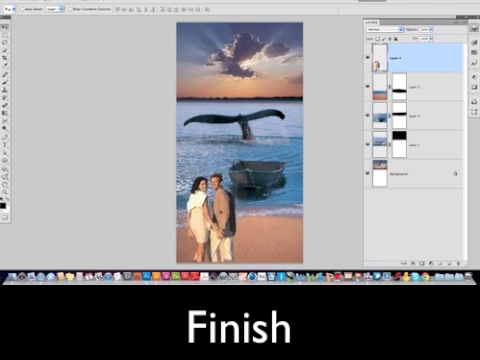